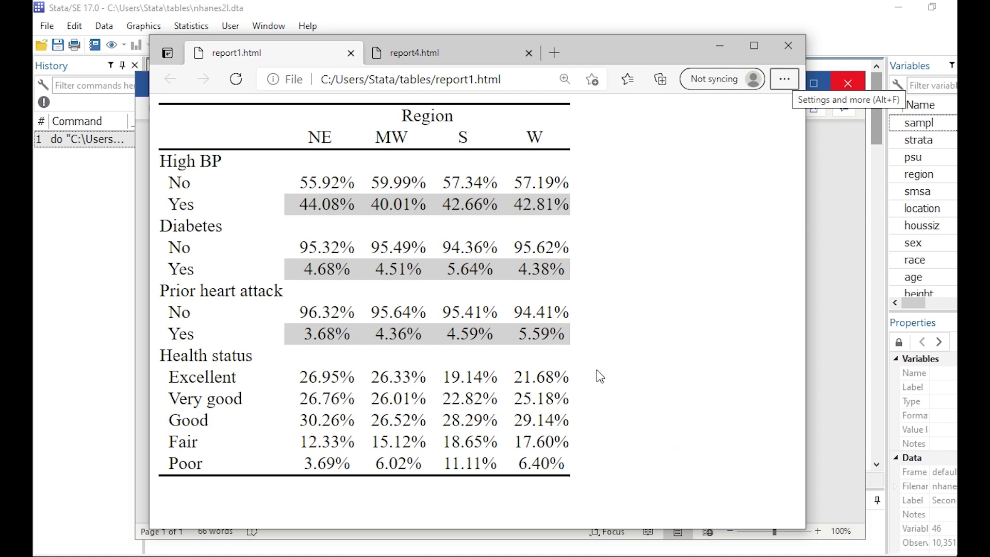
# Minimize the Edge, Excel and Word example reports so the Stata results window shows.
pyautogui.click(479, 54)
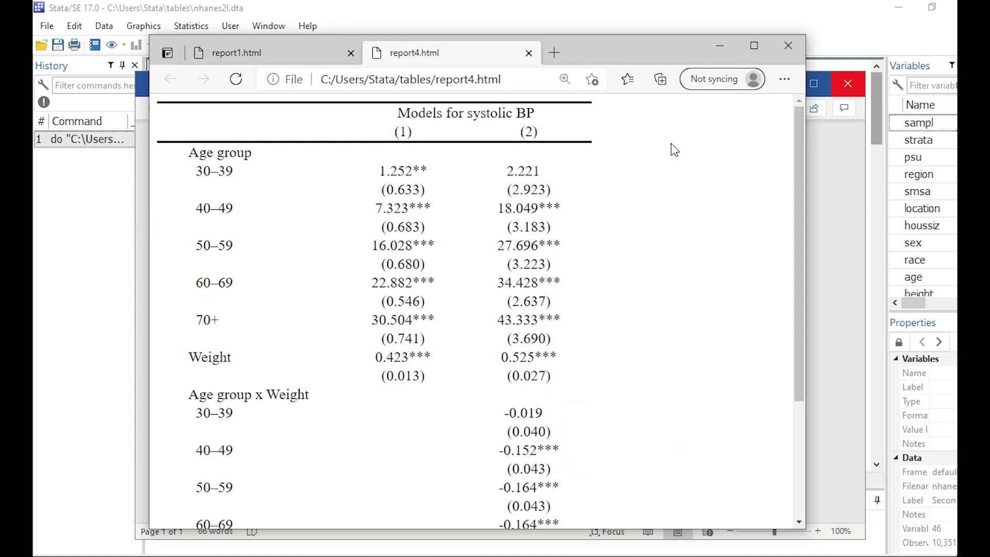
pyautogui.click(720, 46)
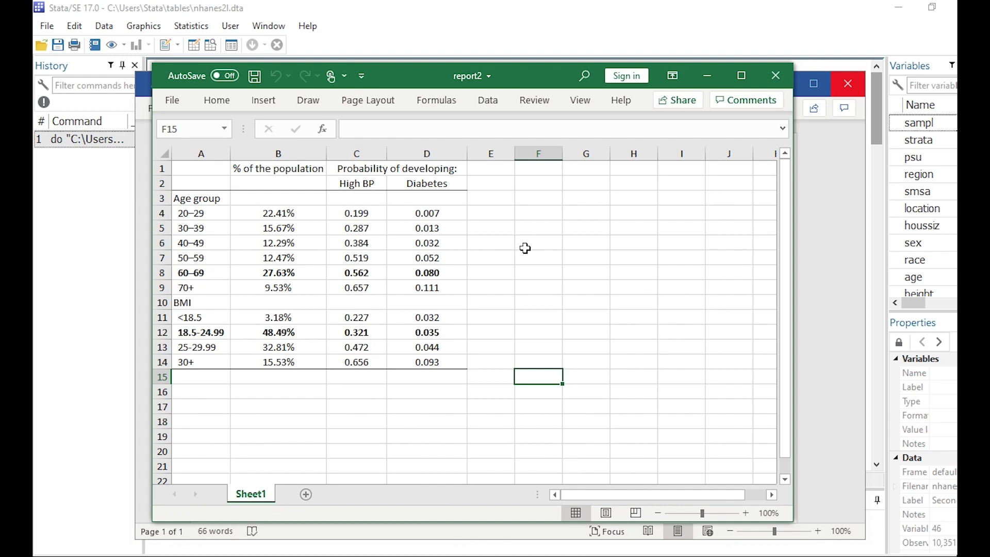
pyautogui.click(708, 79)
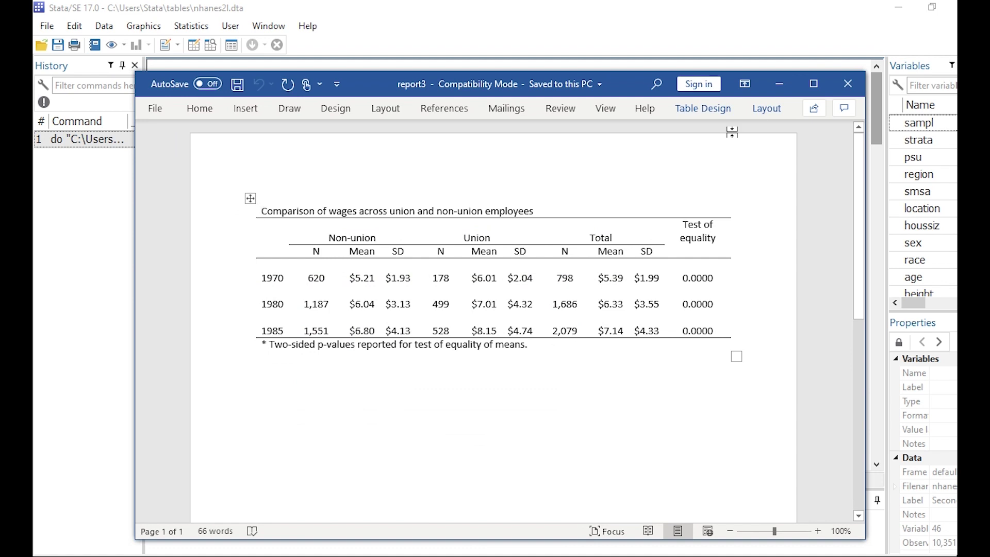
pyautogui.click(779, 83)
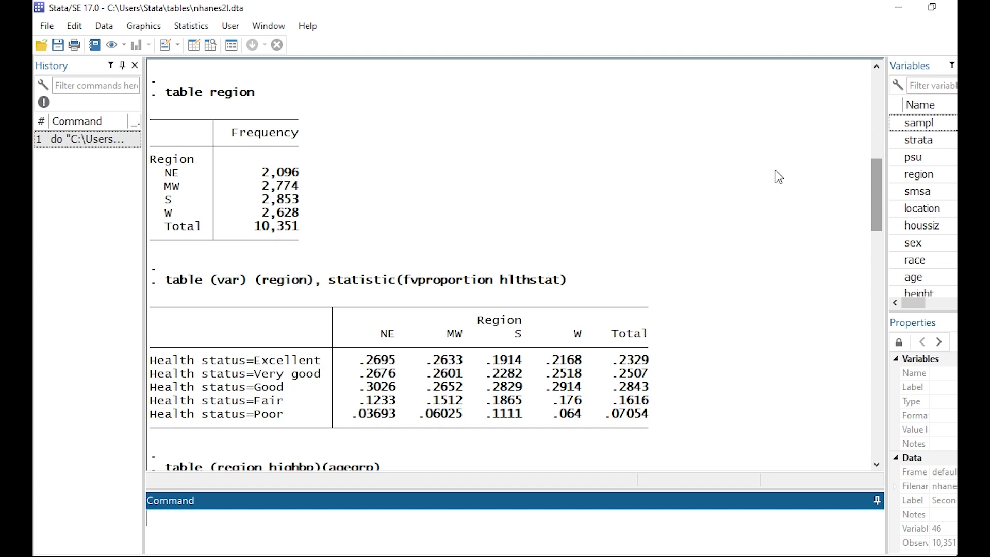
pyautogui.scroll(-5, 778, 177)
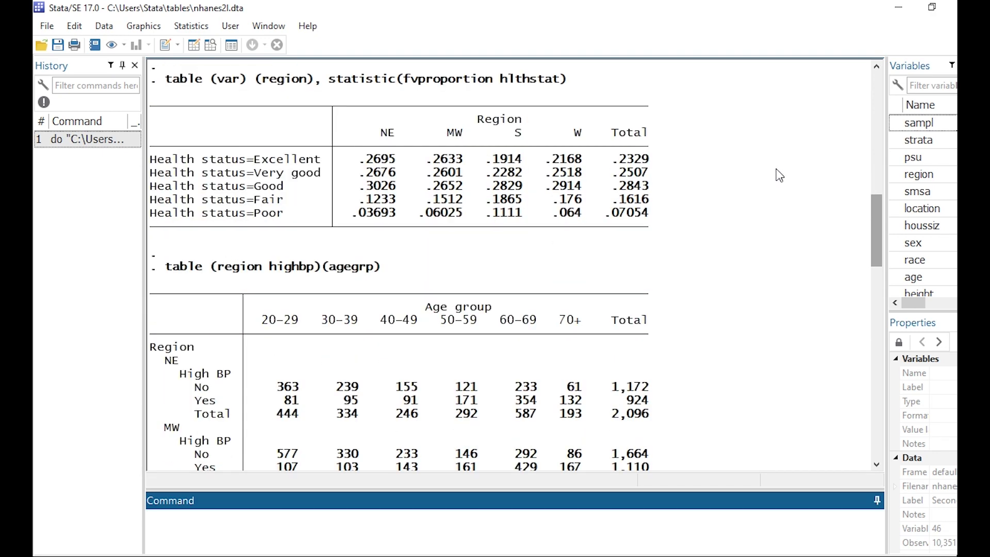
pyautogui.scroll(-2, 779, 176)
pyautogui.scroll(-2, 778, 177)
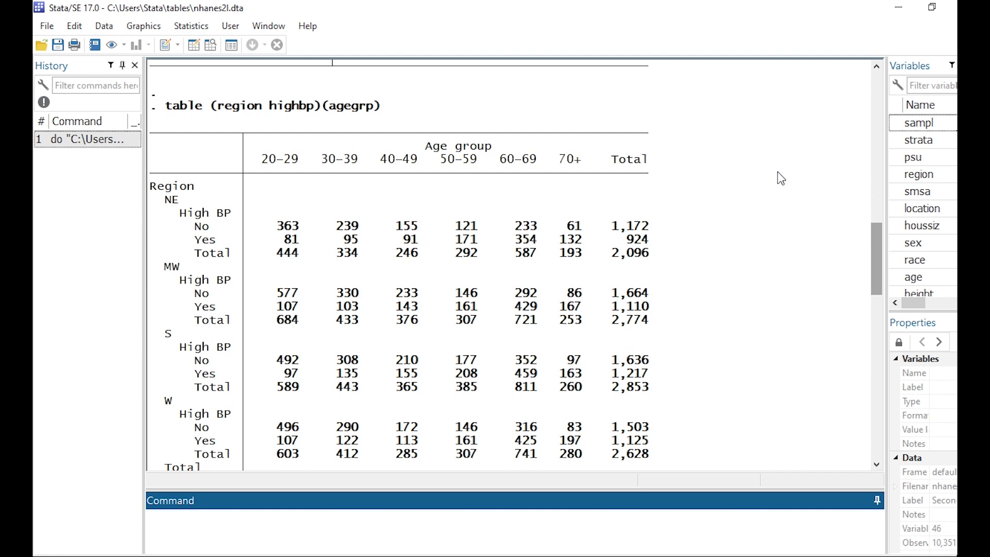
pyautogui.scroll(-1, 778, 177)
pyautogui.scroll(-5, 778, 177)
pyautogui.scroll(-3, 779, 177)
pyautogui.scroll(-3, 780, 177)
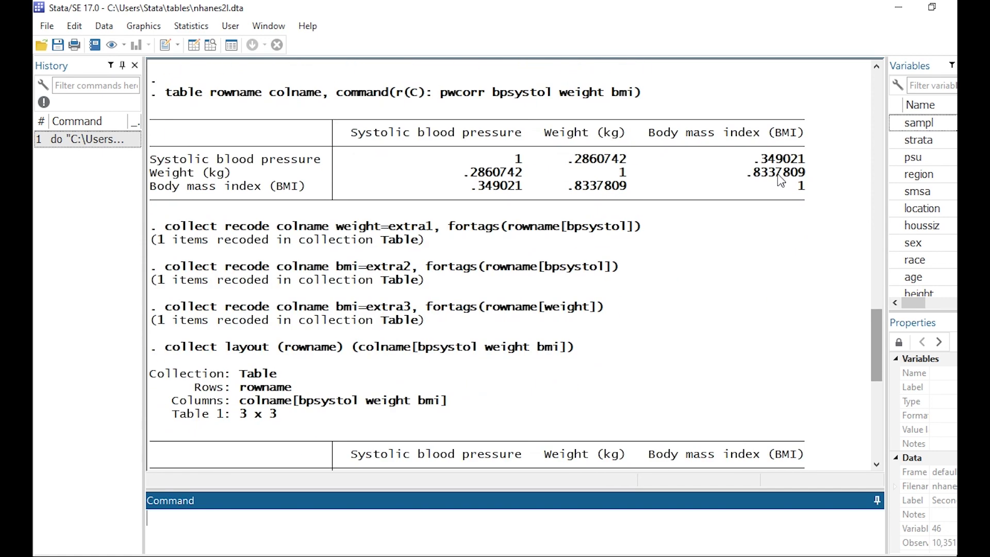
pyautogui.scroll(-4, 780, 178)
pyautogui.scroll(-1, 779, 179)
pyautogui.scroll(1, 780, 180)
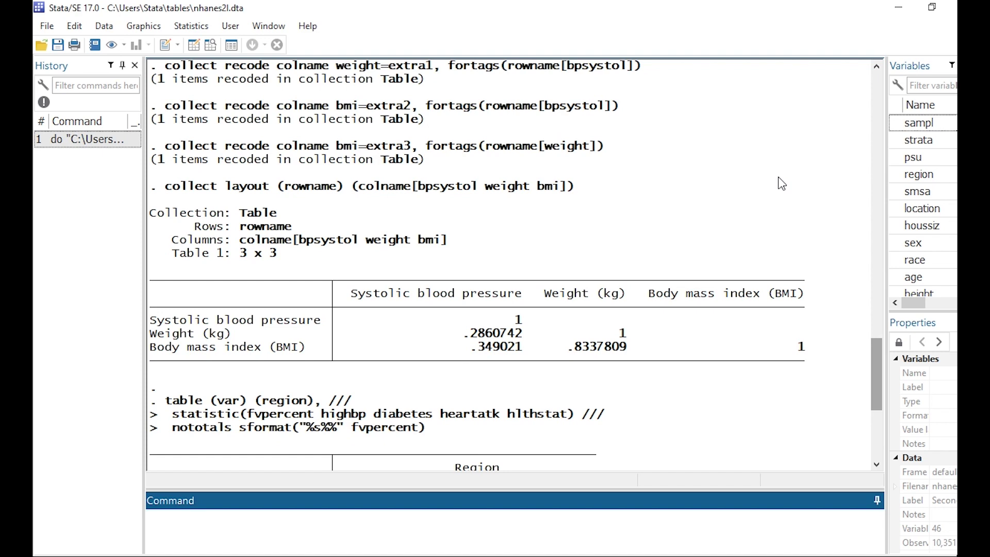
pyautogui.scroll(1, 782, 183)
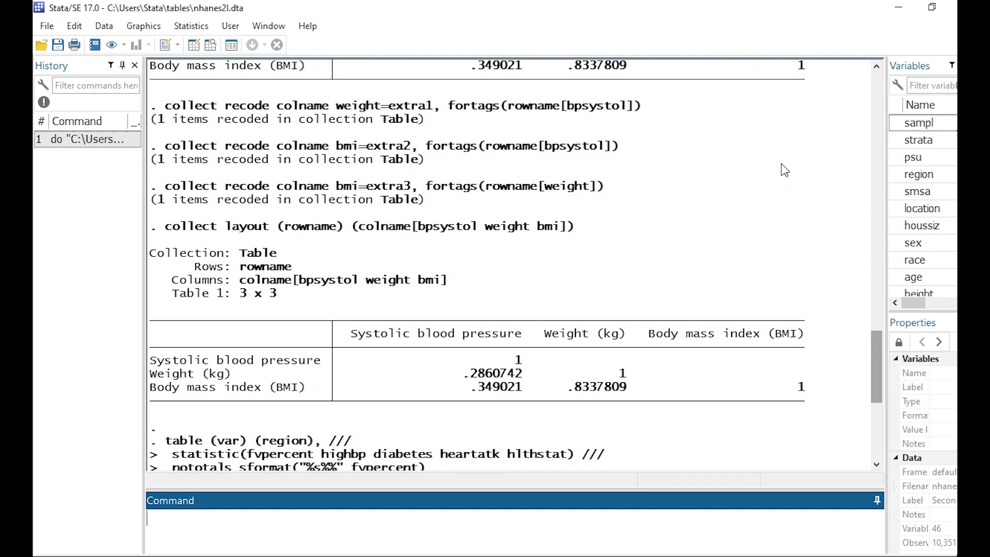
pyautogui.scroll(-2, 781, 211)
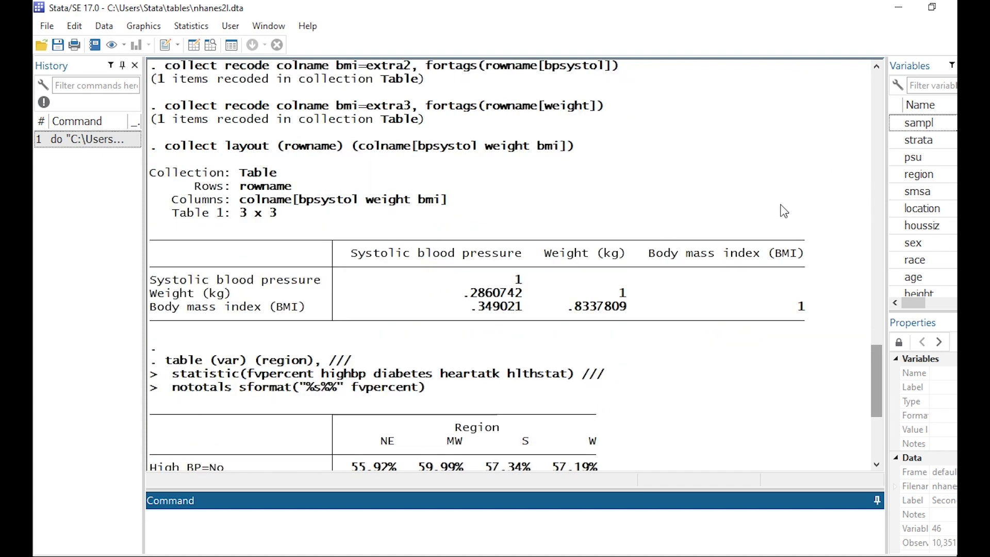
pyautogui.scroll(-2, 781, 210)
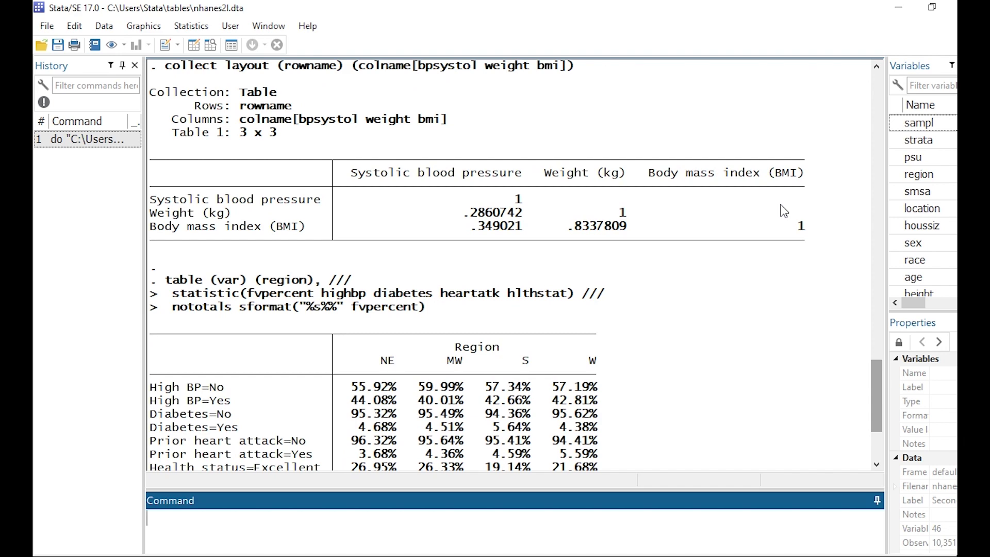
pyautogui.scroll(-3, 781, 211)
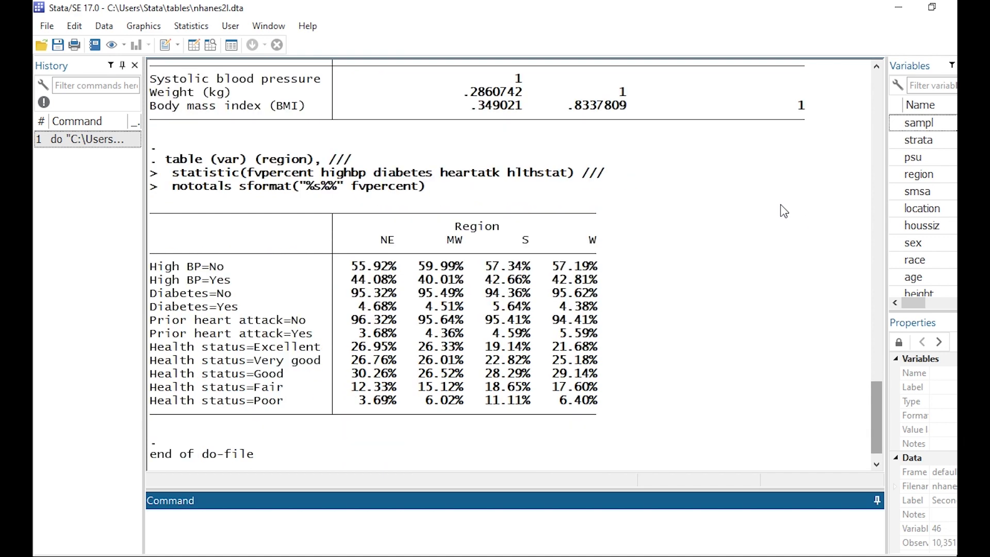
pyautogui.scroll(-1, 782, 210)
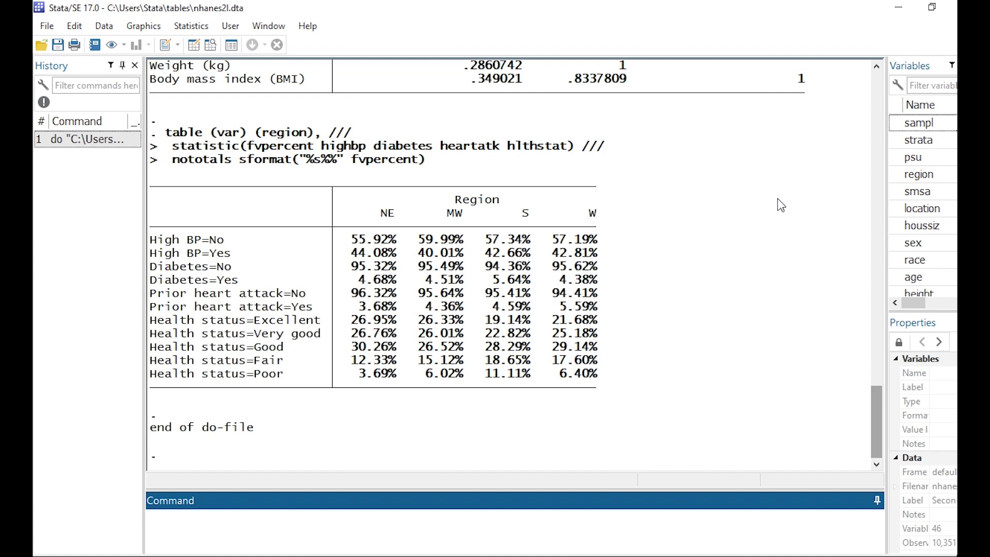
# Launch Build and style table and split factor-variable elements into stacked row headers.
pyautogui.click(200, 28)
pyautogui.moveTo(249, 43)
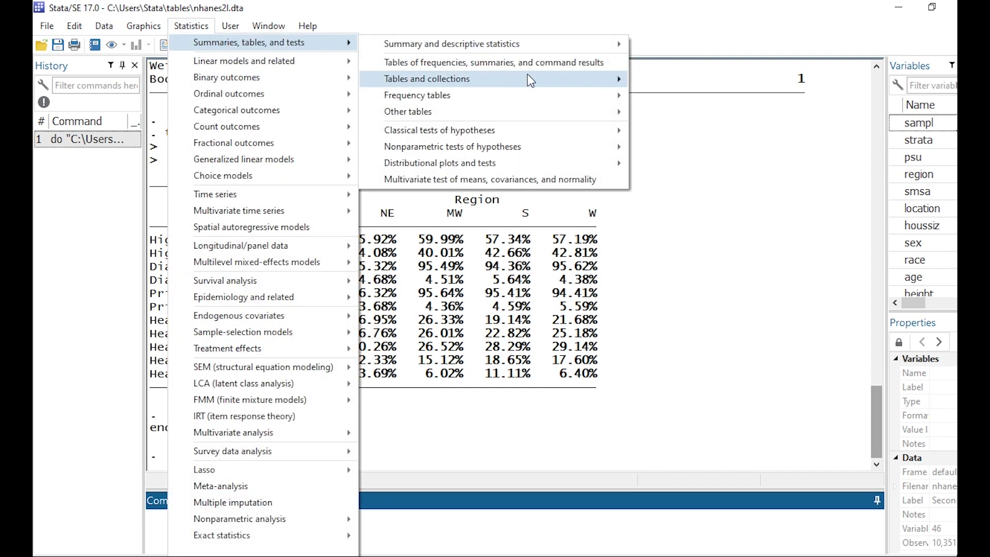
pyautogui.moveTo(427, 79)
pyautogui.click(733, 83)
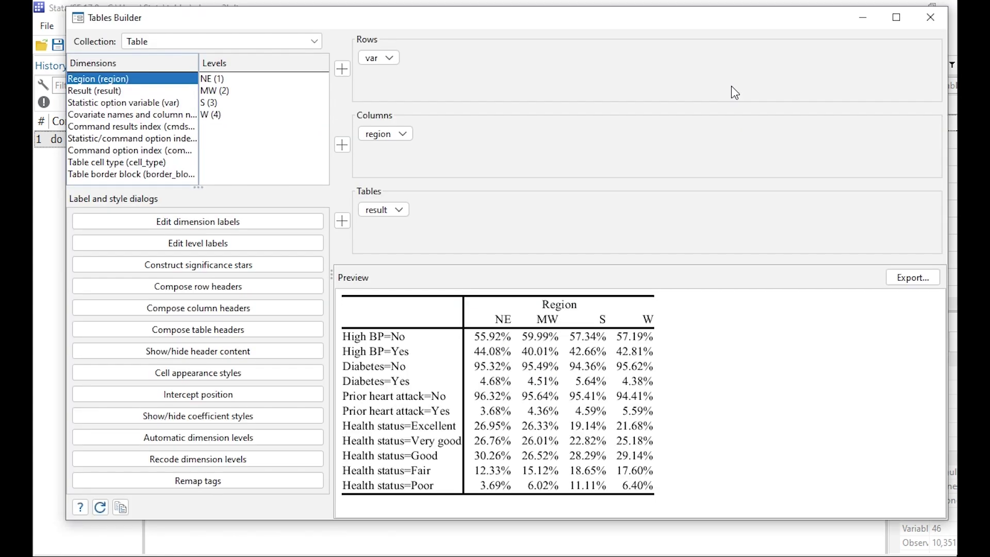
pyautogui.click(269, 288)
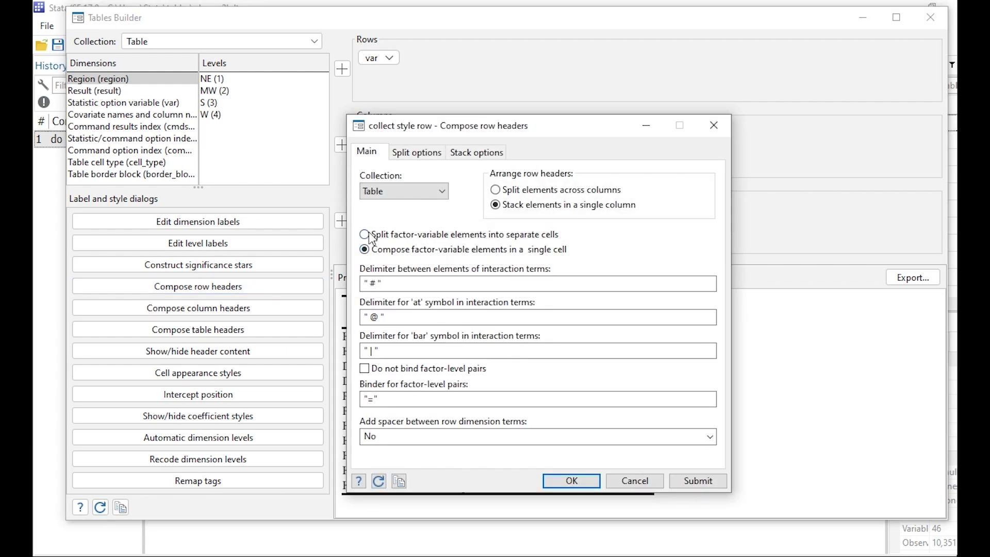
pyautogui.click(365, 234)
pyautogui.click(571, 479)
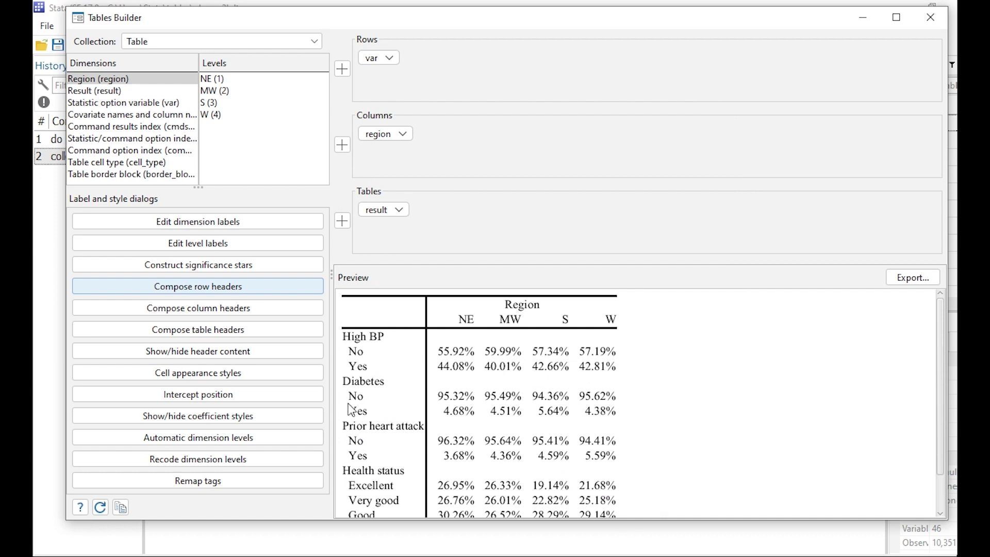
# Style borders separately per side and set the right border pattern to nil.
pyautogui.click(276, 375)
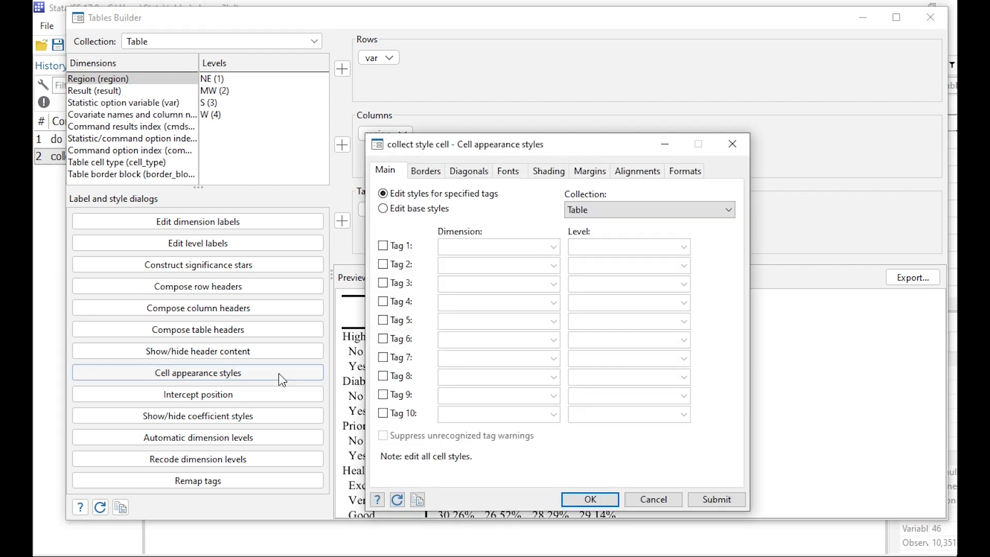
pyautogui.click(426, 171)
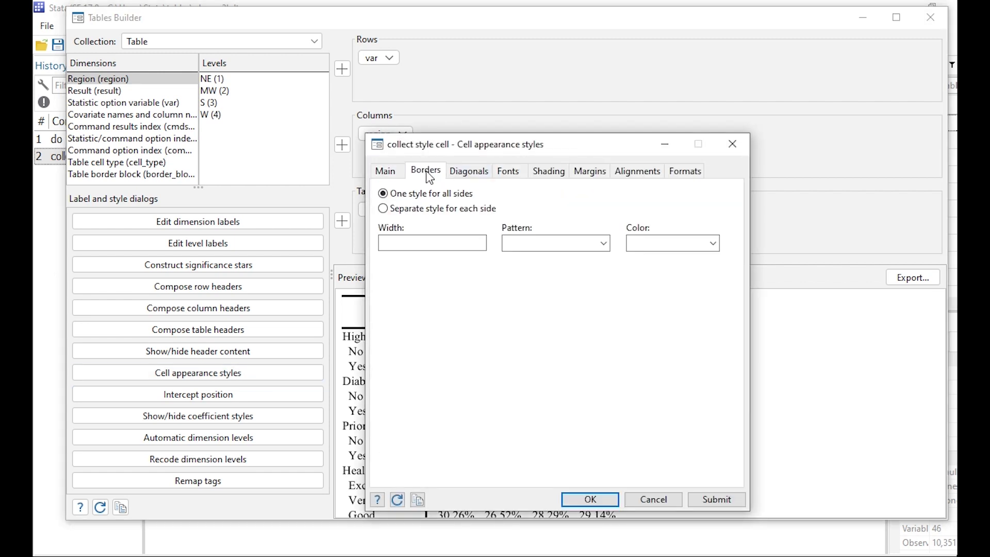
pyautogui.click(389, 209)
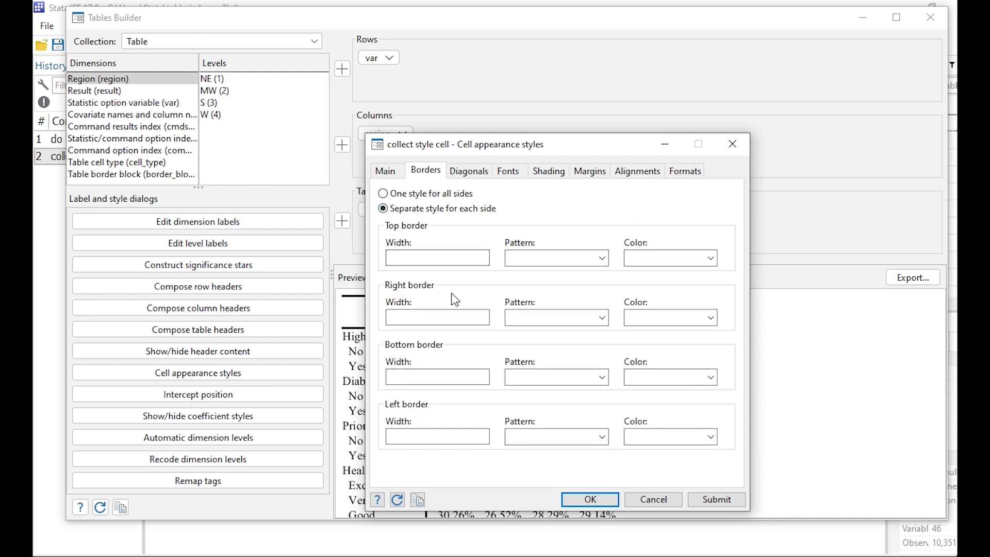
pyautogui.click(604, 318)
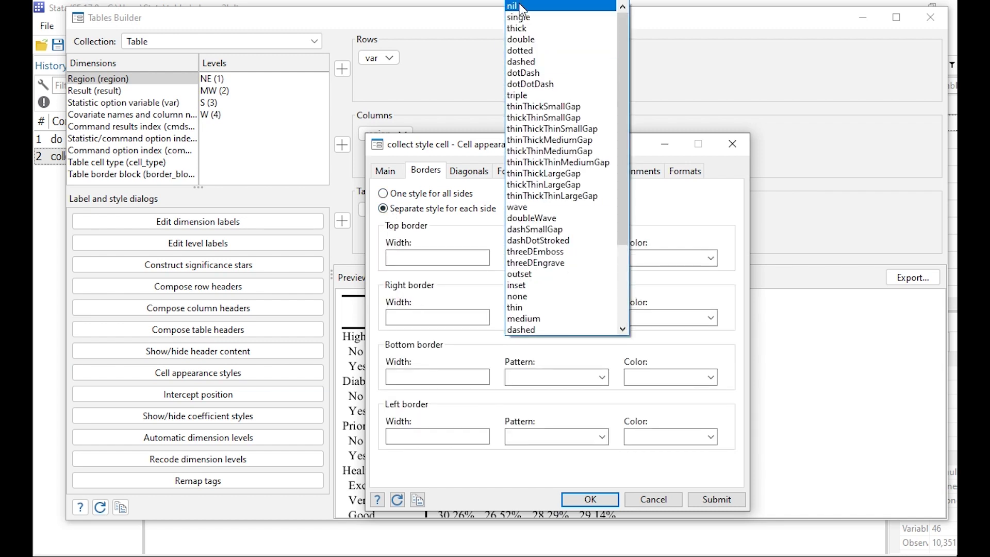
pyautogui.click(521, 7)
pyautogui.click(597, 498)
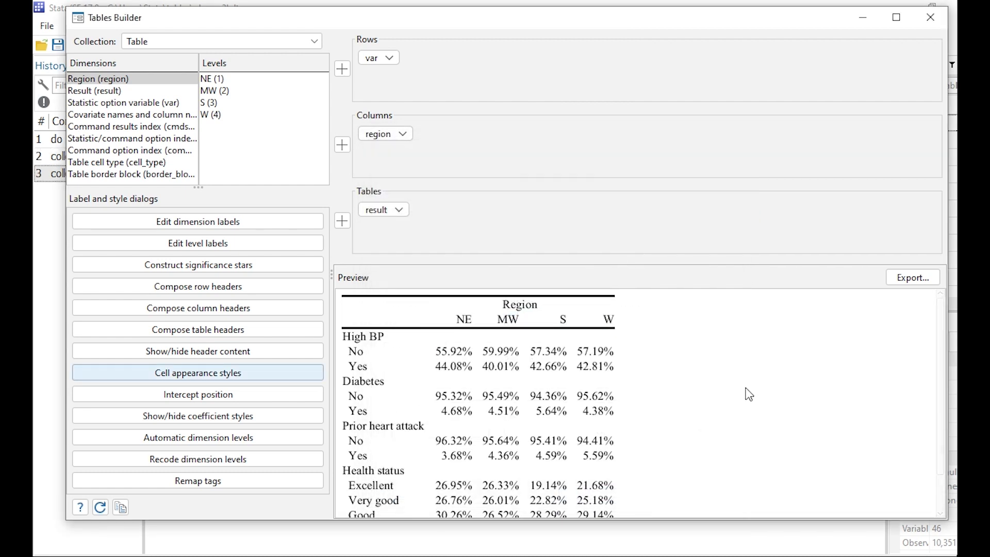
# Review the export file types, keep docx, cancel the export and close the Tables Builder.
pyautogui.click(905, 279)
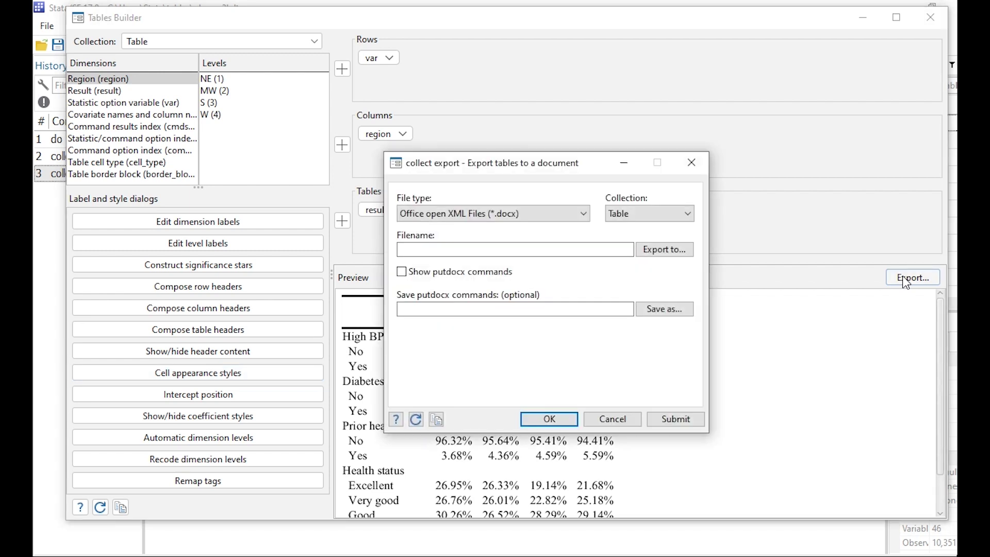
pyautogui.click(566, 219)
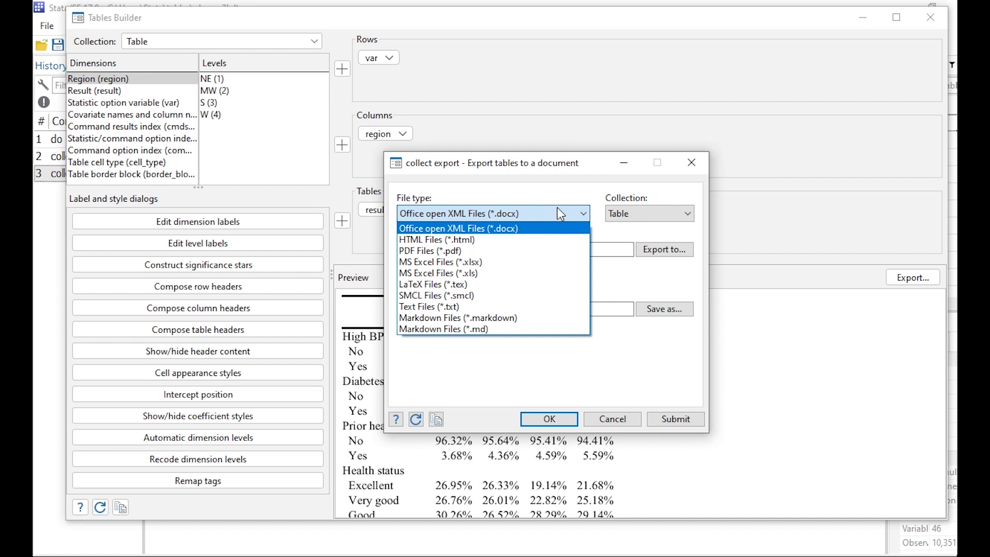
pyautogui.click(626, 360)
pyautogui.click(628, 418)
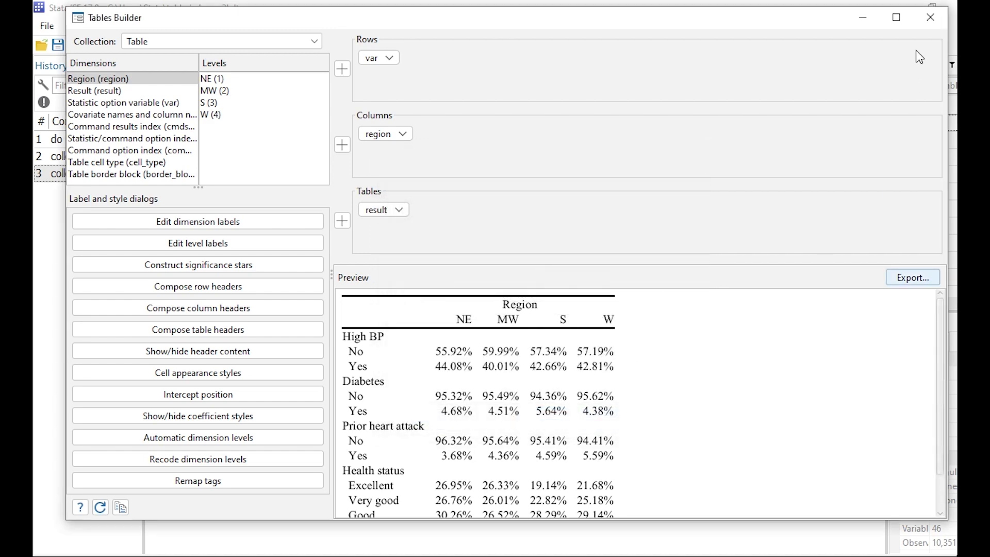
pyautogui.click(930, 17)
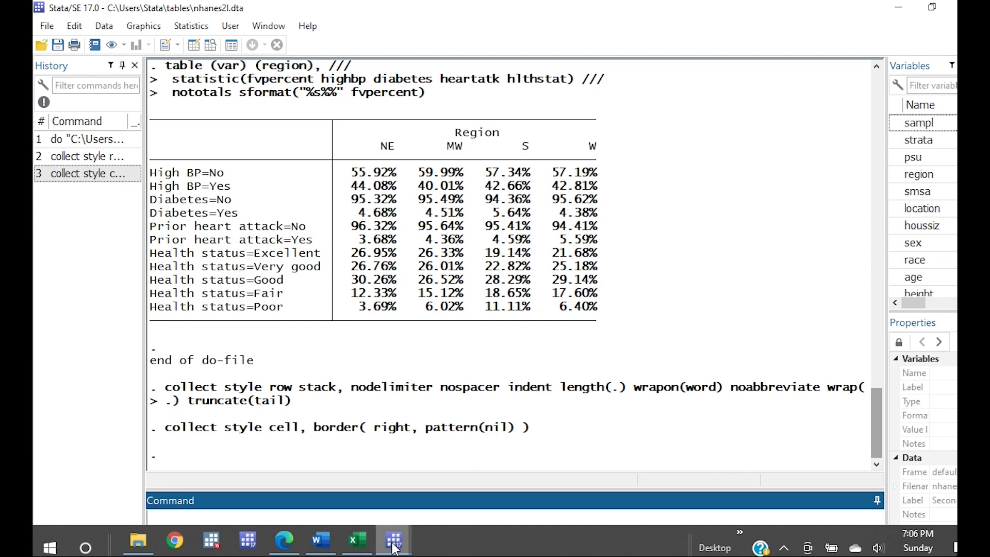
# Run do-file lines 25–32 to produce the systolic BP regression table.
pyautogui.click(393, 539)
pyautogui.click(452, 505)
pyautogui.moveTo(866, 469)
pyautogui.mouseDown()
pyautogui.moveTo(479, 410)
pyautogui.moveTo(482, 372)
pyautogui.mouseUp()
pyautogui.click(670, 309)
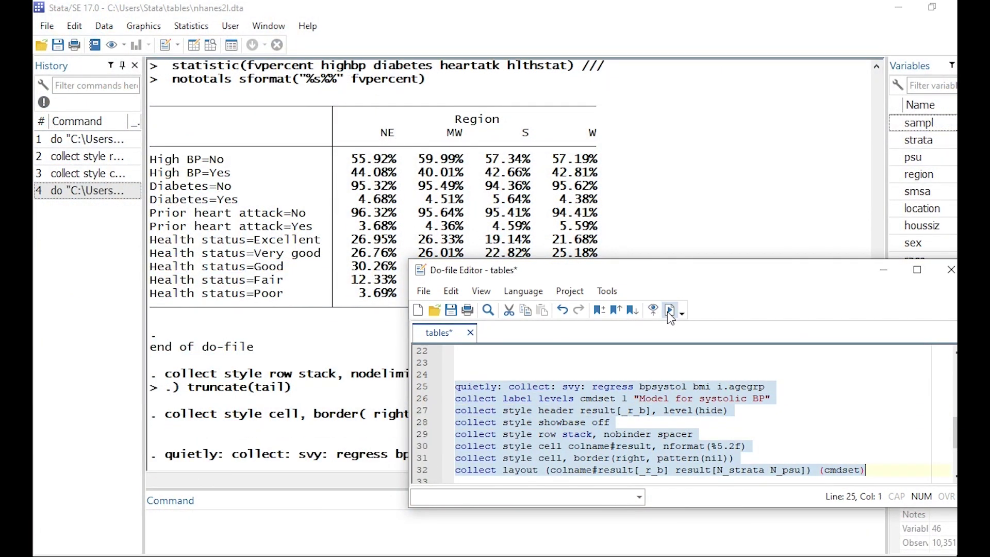
pyautogui.click(765, 213)
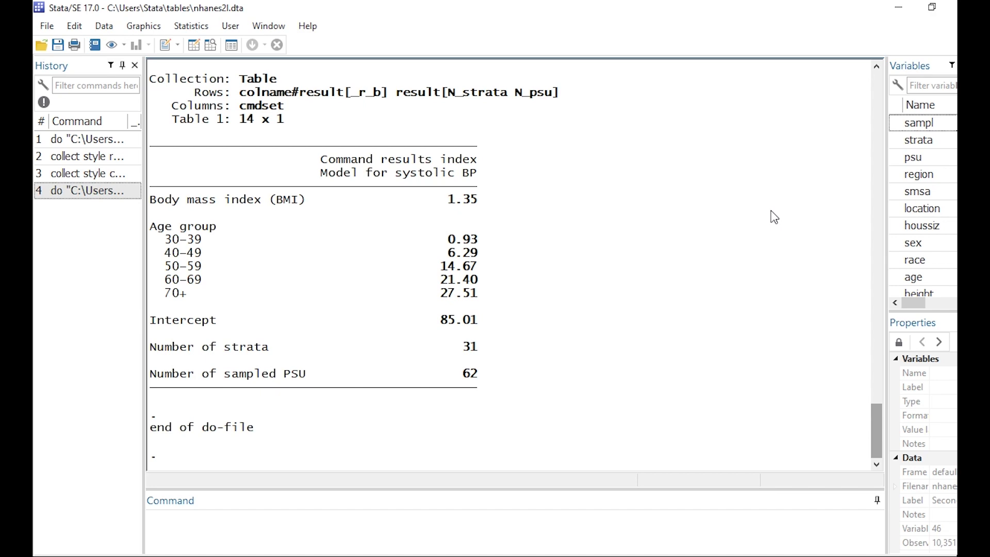
pyautogui.moveTo(392, 540)
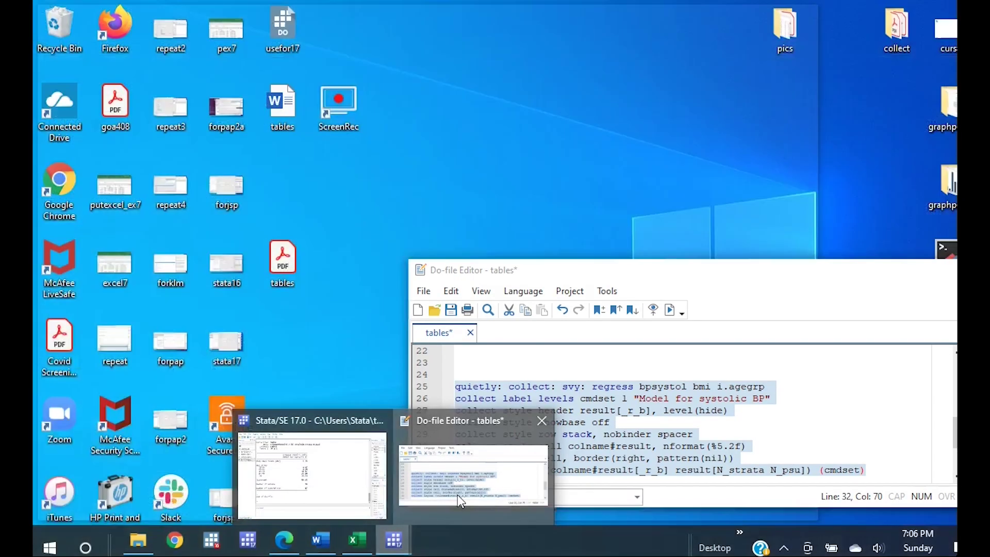
# Run lines 35–39 to build the health-status frequency and percent table with the saved style.
pyautogui.click(457, 494)
pyautogui.scroll(-3, 584, 442)
pyautogui.moveTo(604, 469); pyautogui.dragTo(440, 415)
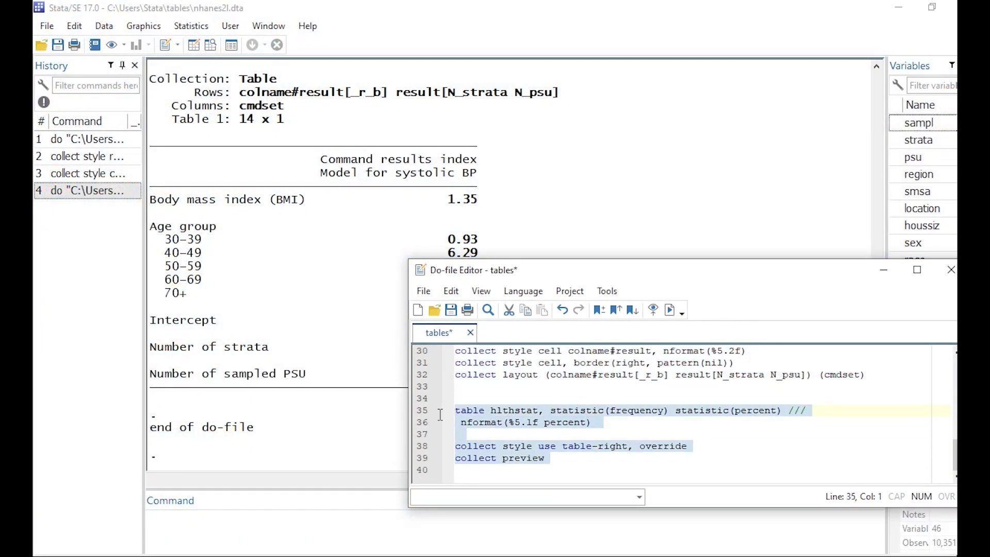
pyautogui.click(670, 309)
pyautogui.click(797, 189)
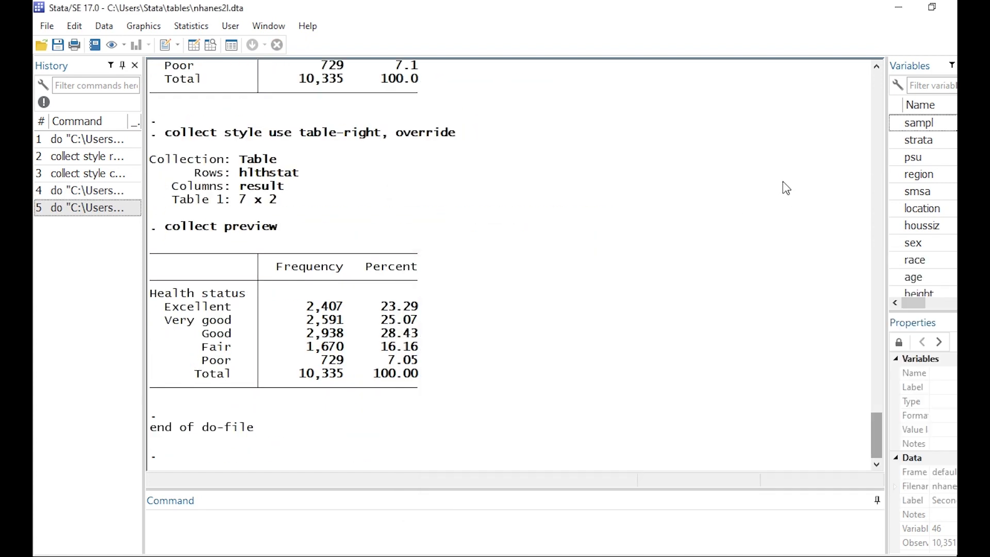